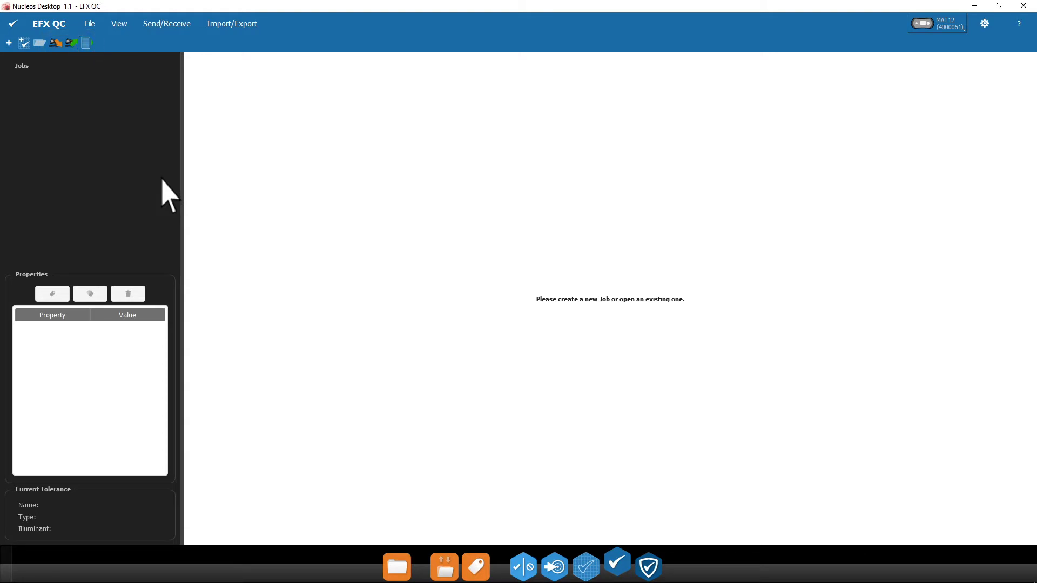
Step: Create a new job with the default name Job 4/4/2018 and begin measuring a standard
click(9, 42)
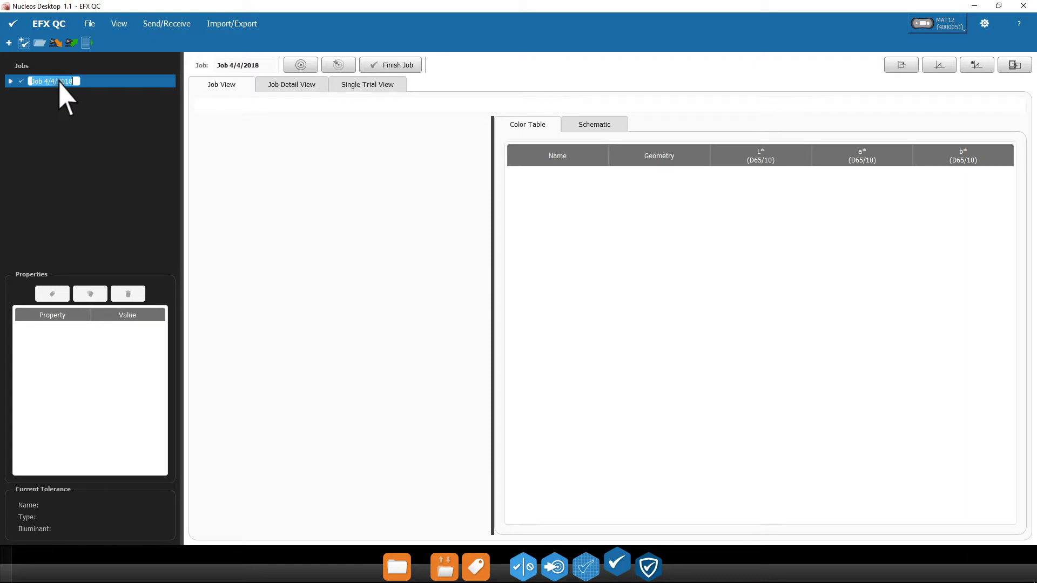
key(Return)
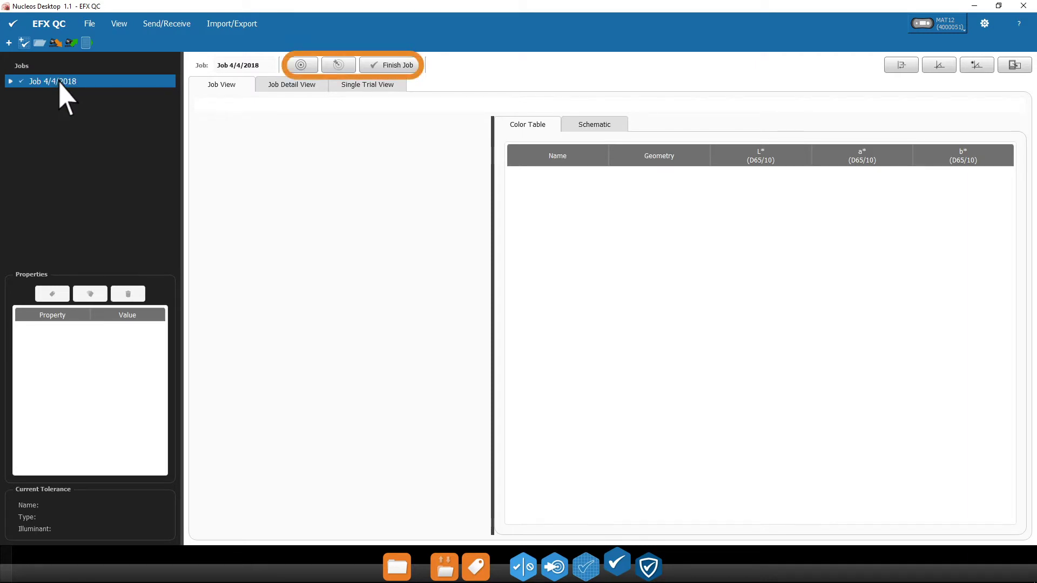
click(302, 64)
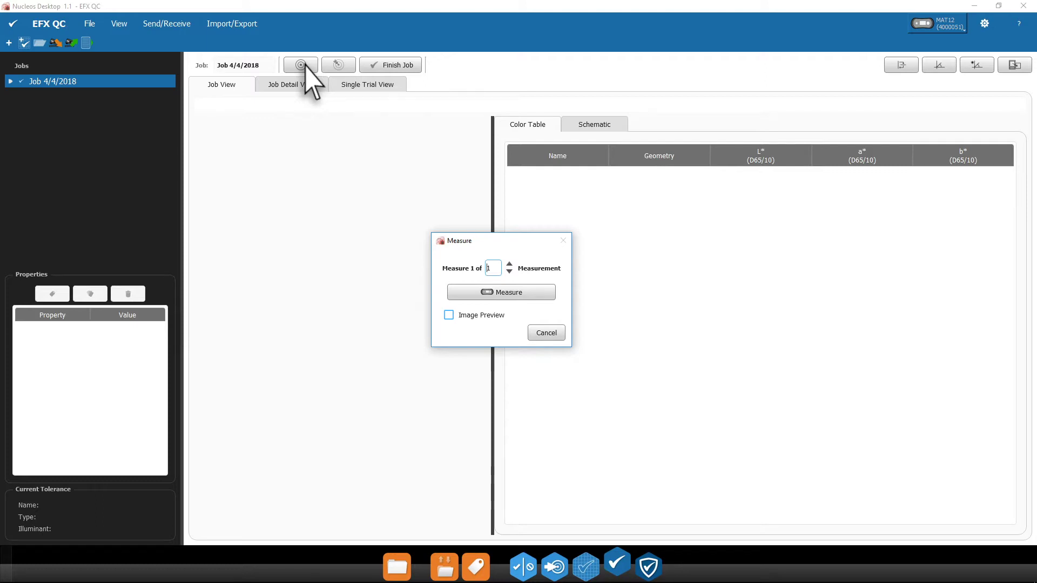
Step: Measure the blue sample with image preview and save it as Blue Standard in the Nucleos folder
click(449, 316)
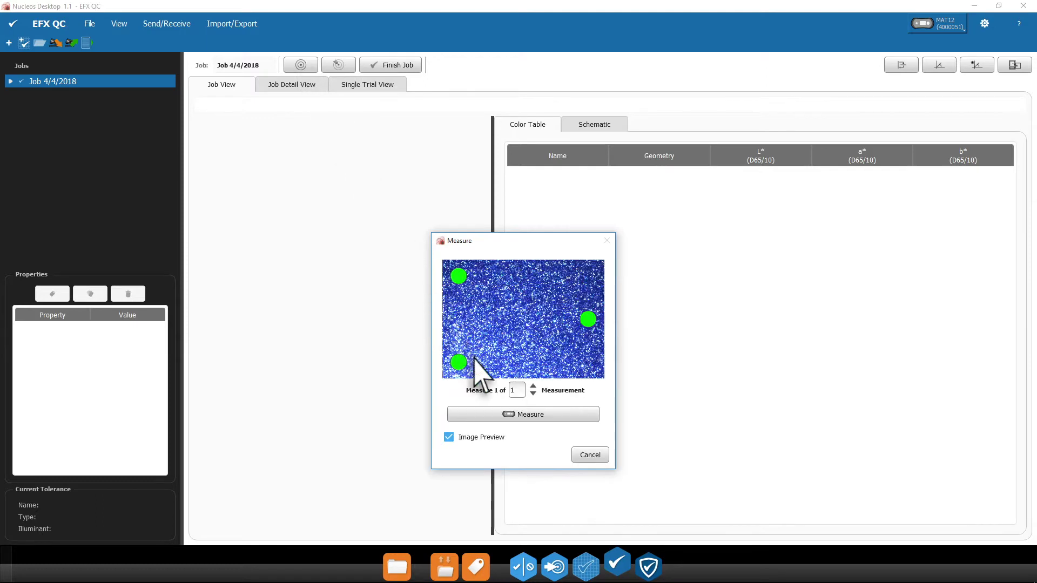
click(510, 415)
key(BackSpace)
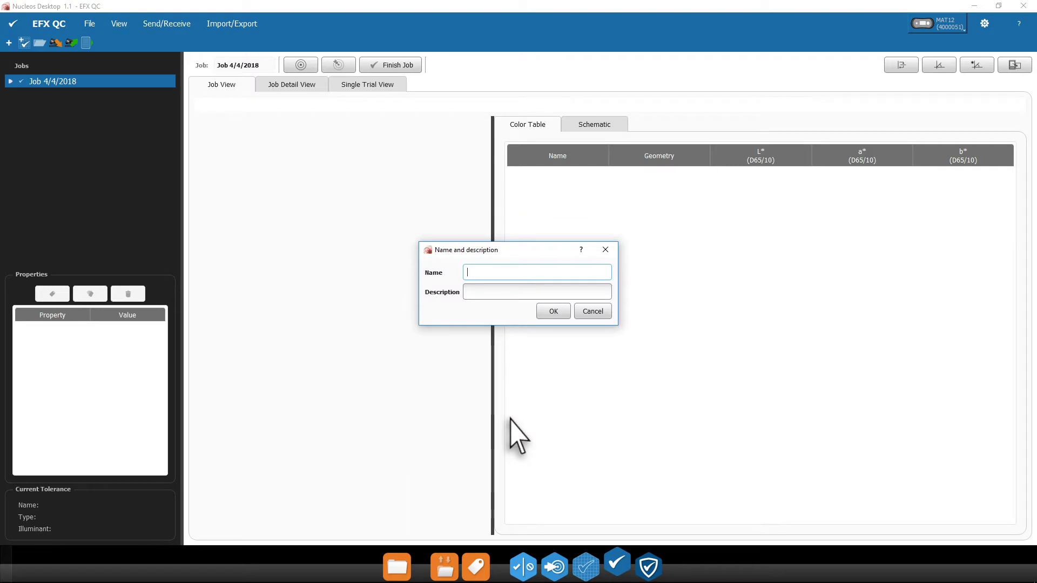
text(Blue Standard)
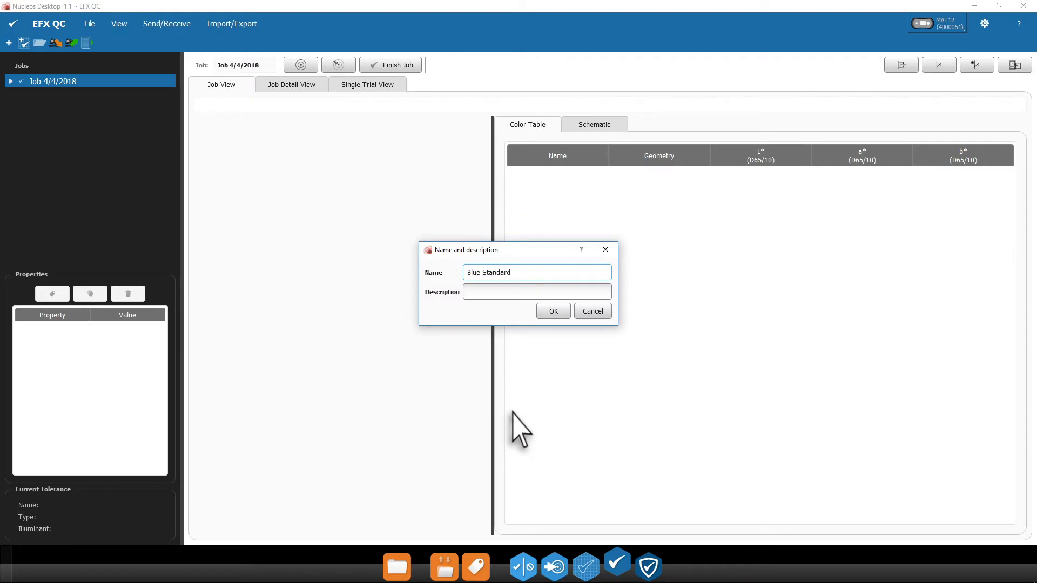
click(551, 312)
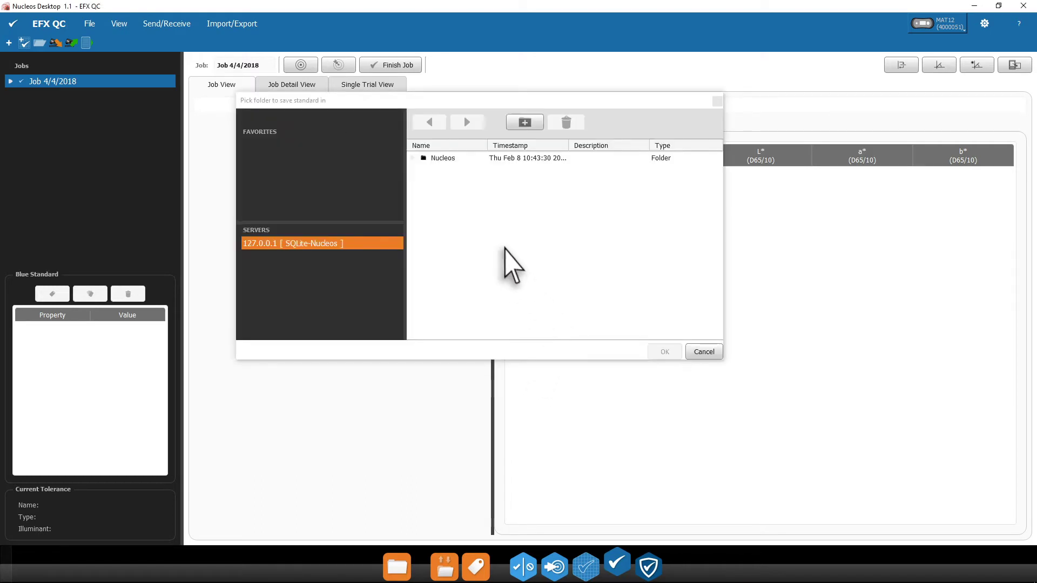
click(441, 159)
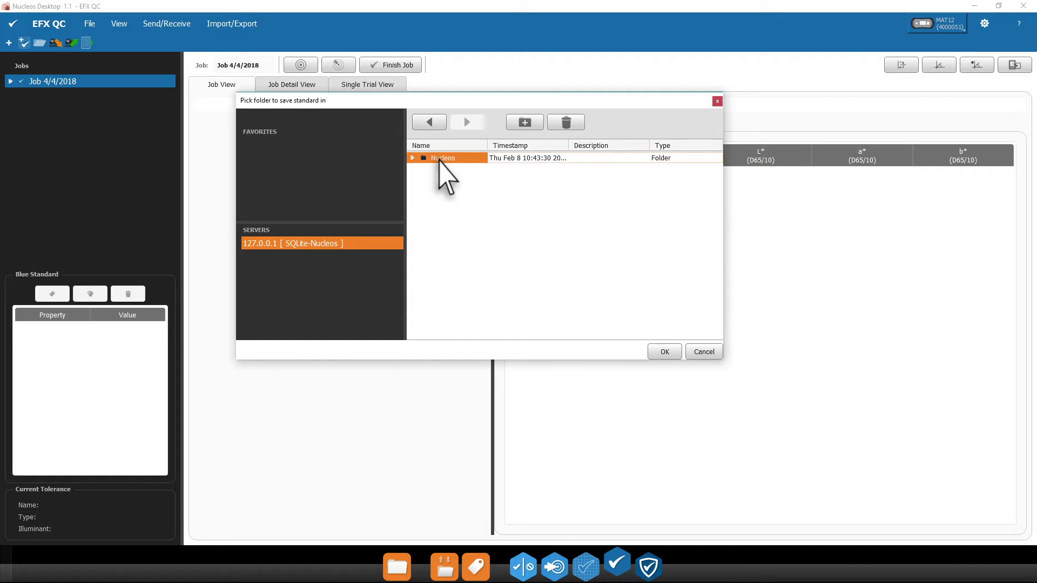
click(664, 352)
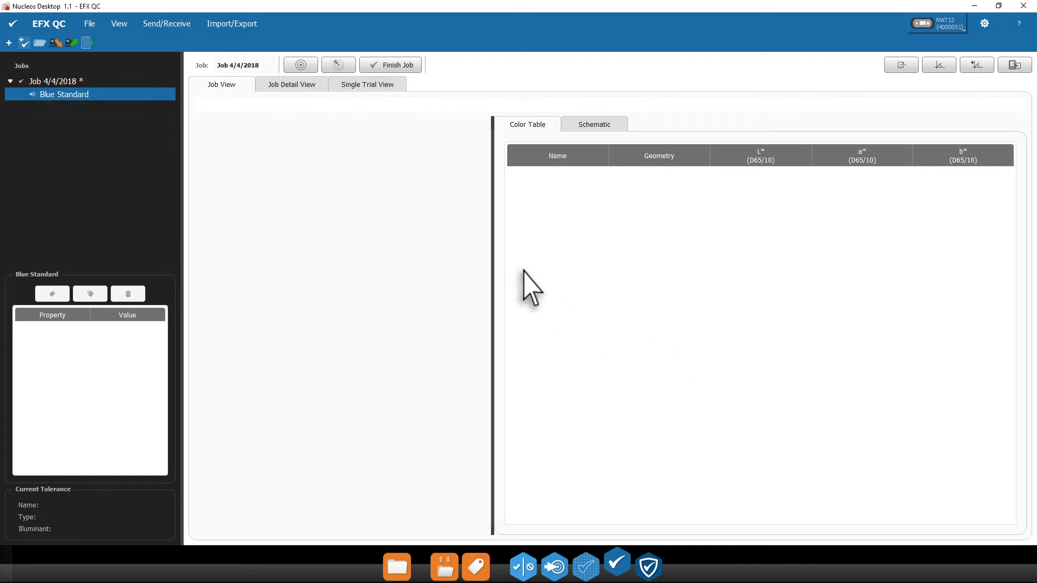
Step: Recall Green Standard from the database's Nucleos folder into Job 4/4/2018
click(90, 26)
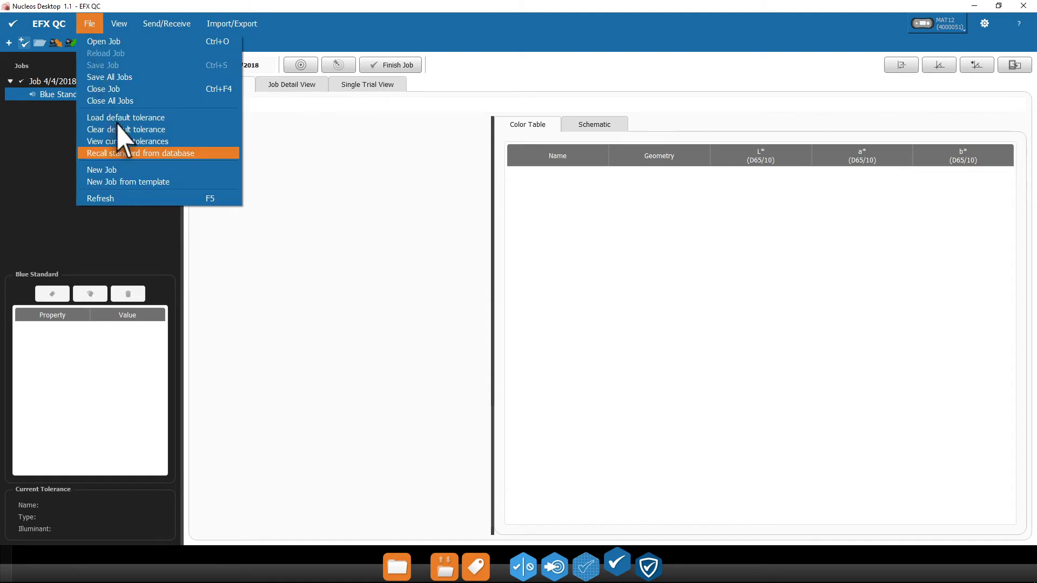
click(125, 155)
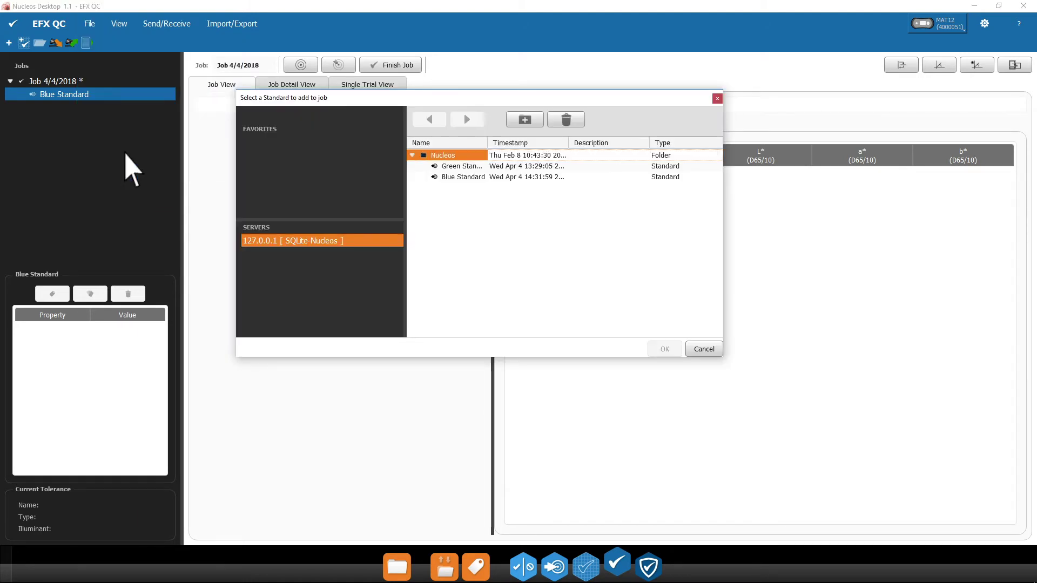
click(453, 167)
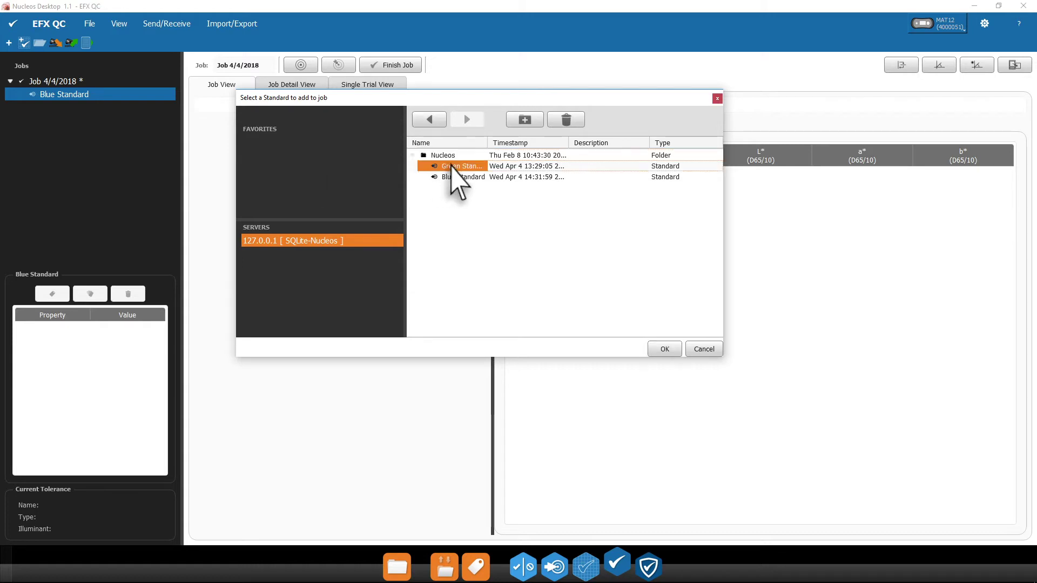
click(664, 350)
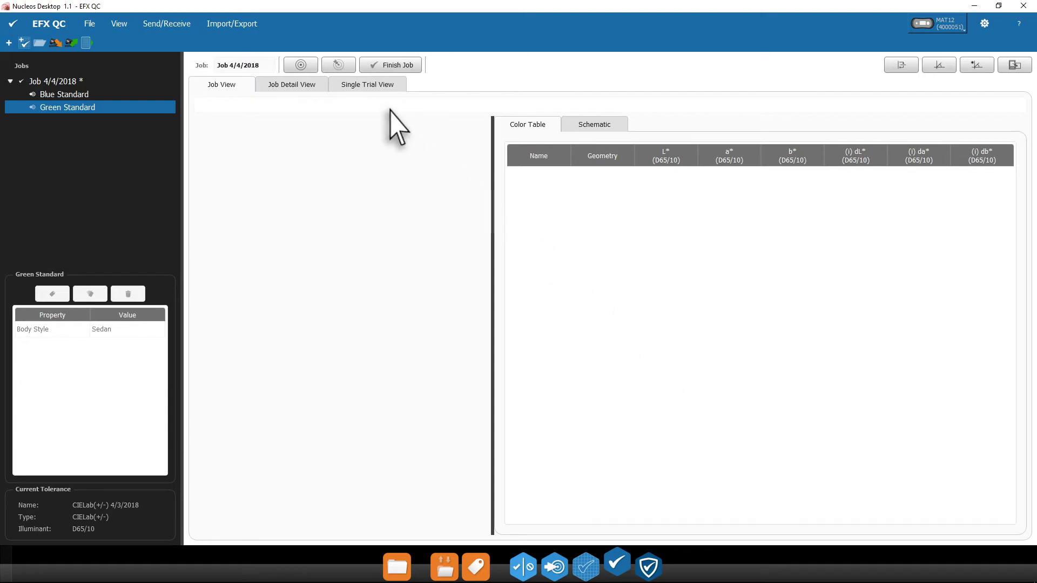
Step: Measure the trial samples Trial1 and Trial2 against Green Standard
click(338, 66)
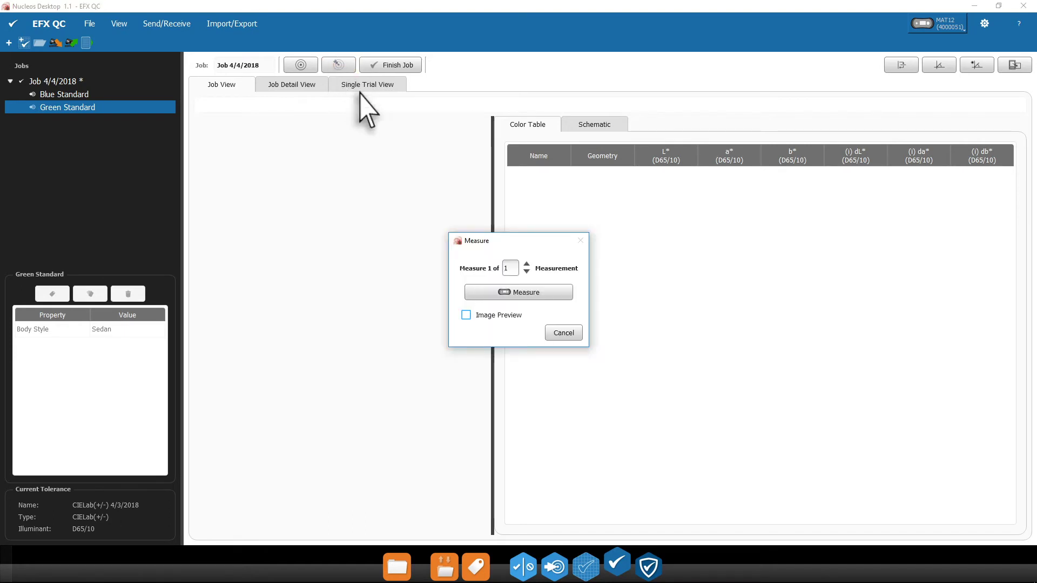
click(517, 294)
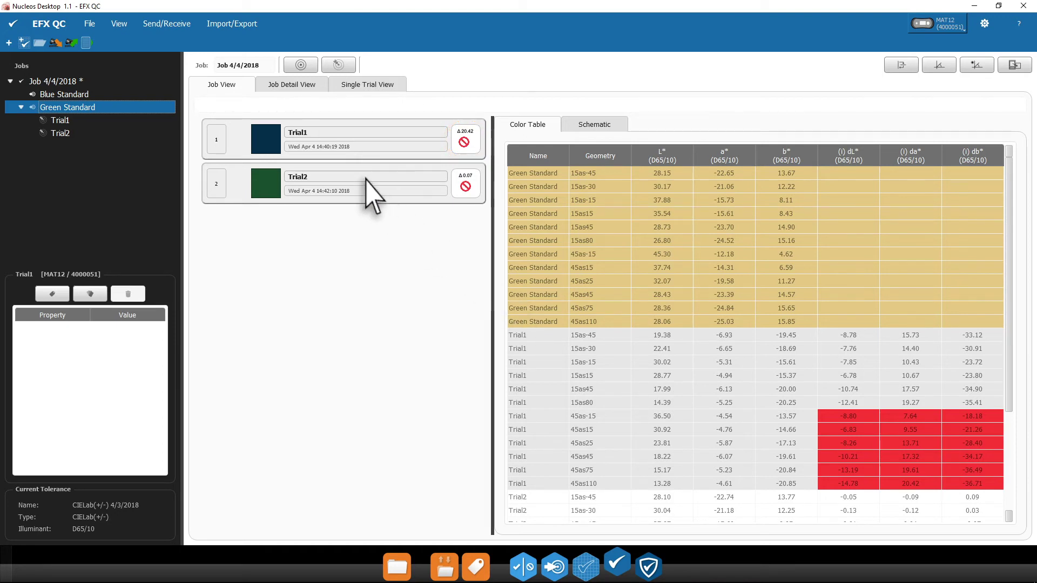
Step: Reassign Trial1 from Green Standard to Blue Standard
click(308, 135)
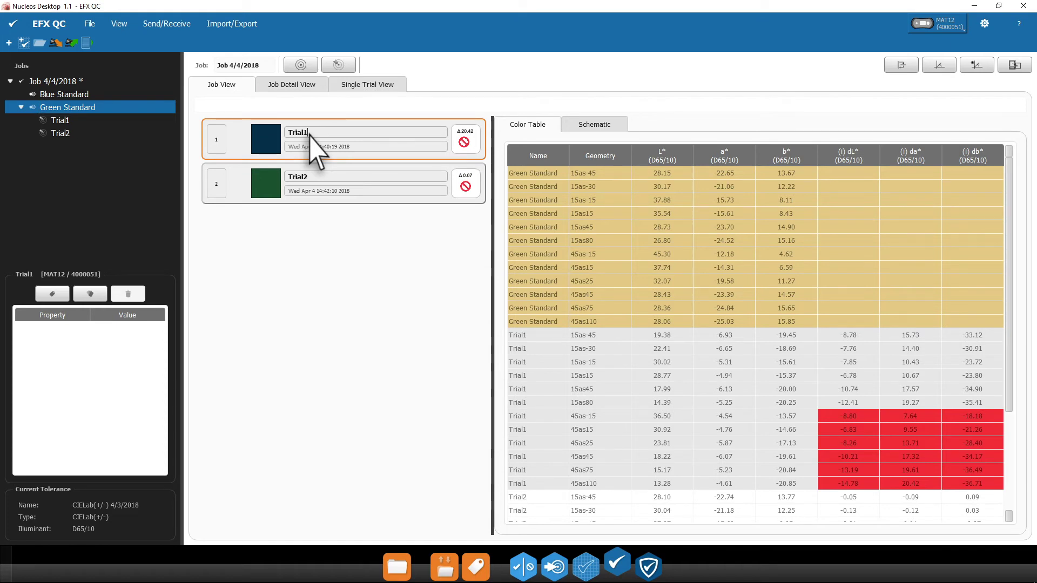
right_click(309, 135)
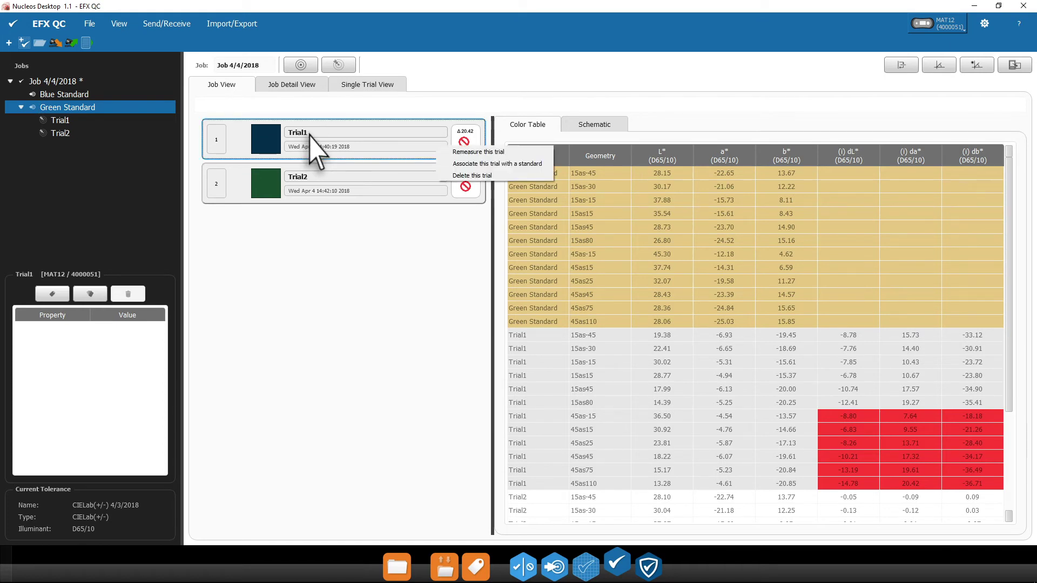
click(454, 163)
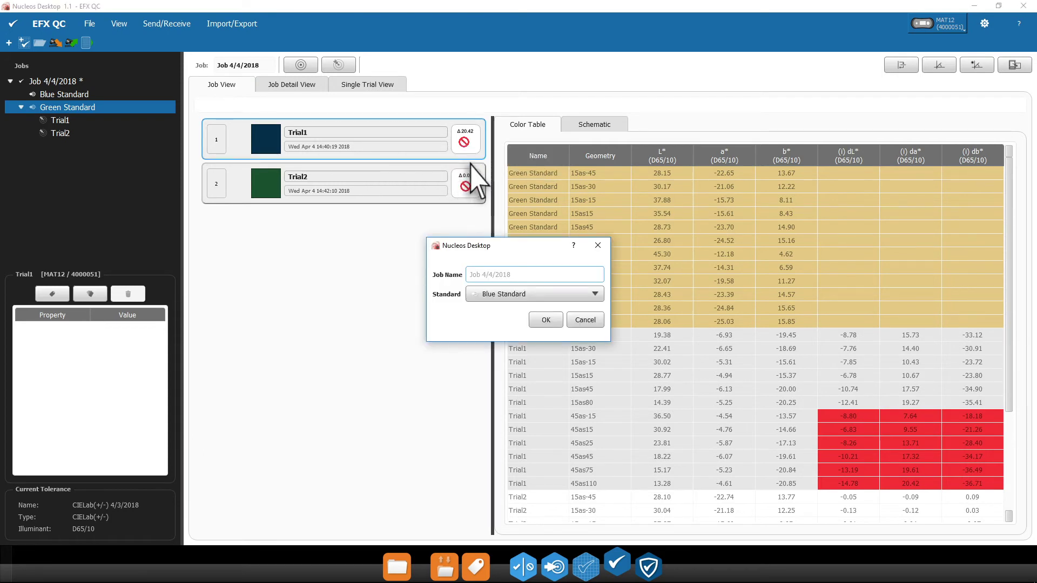
click(545, 320)
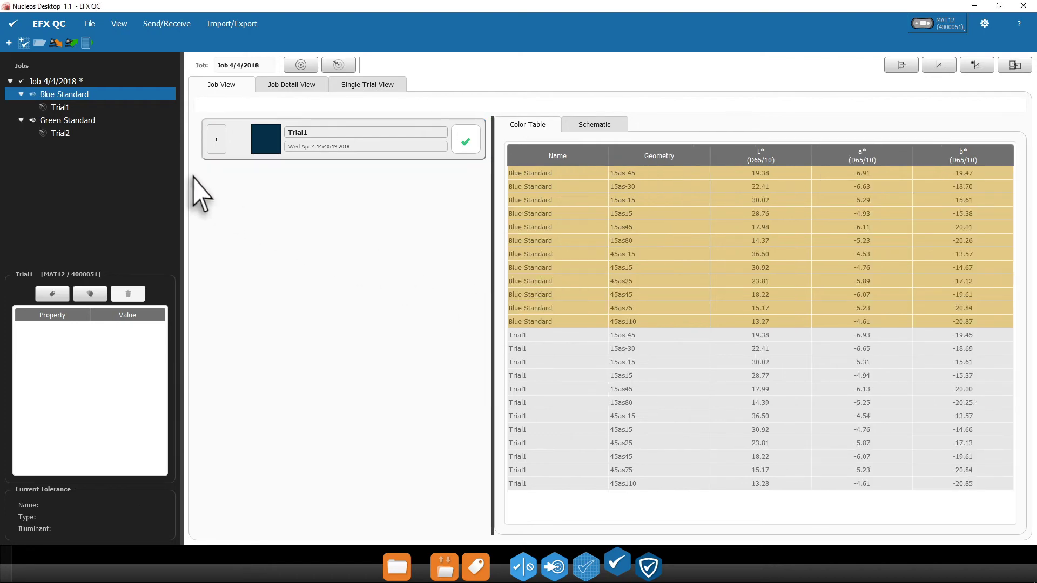
Step: Select Green Standard and start remeasuring Trial2
click(57, 122)
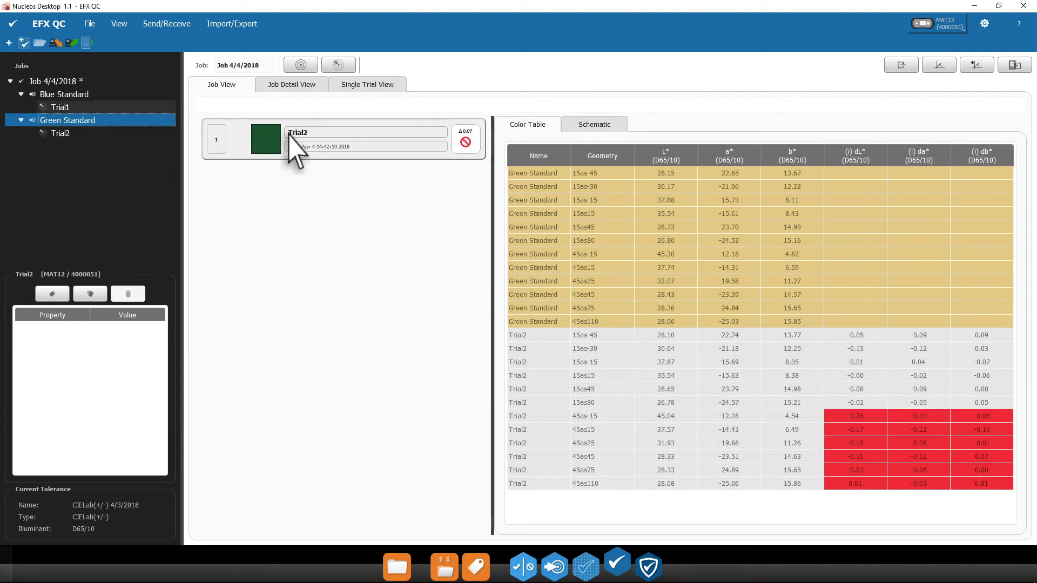
right_click(451, 144)
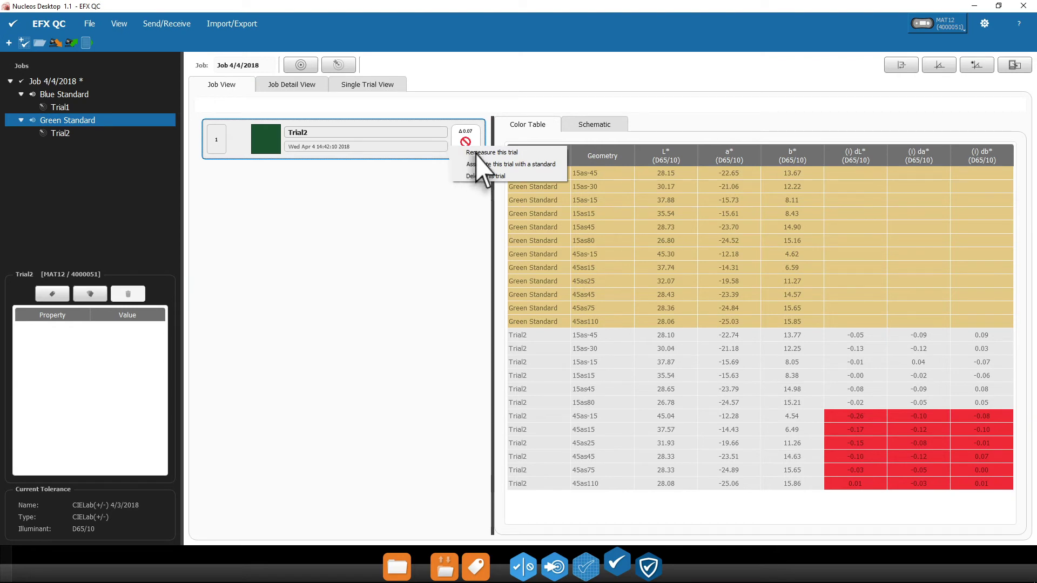
click(468, 152)
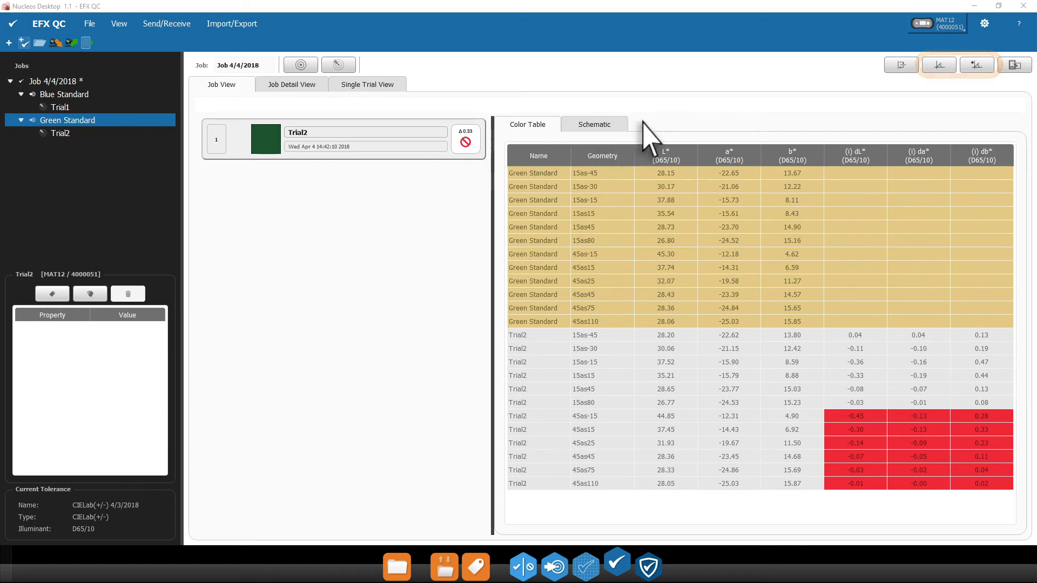
Step: Open the Color Geometry Selector and close it without changes
click(939, 66)
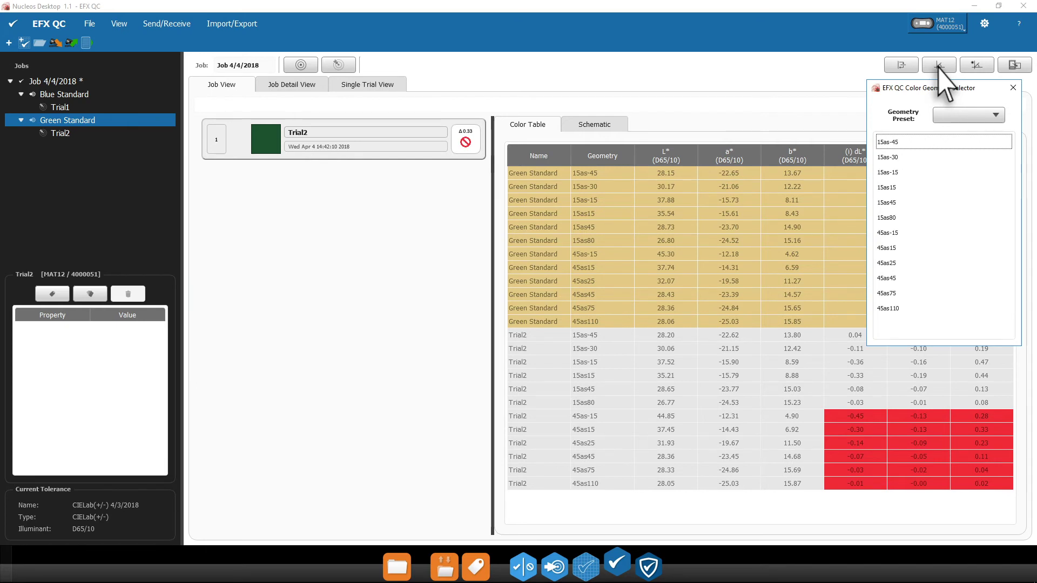
click(1012, 87)
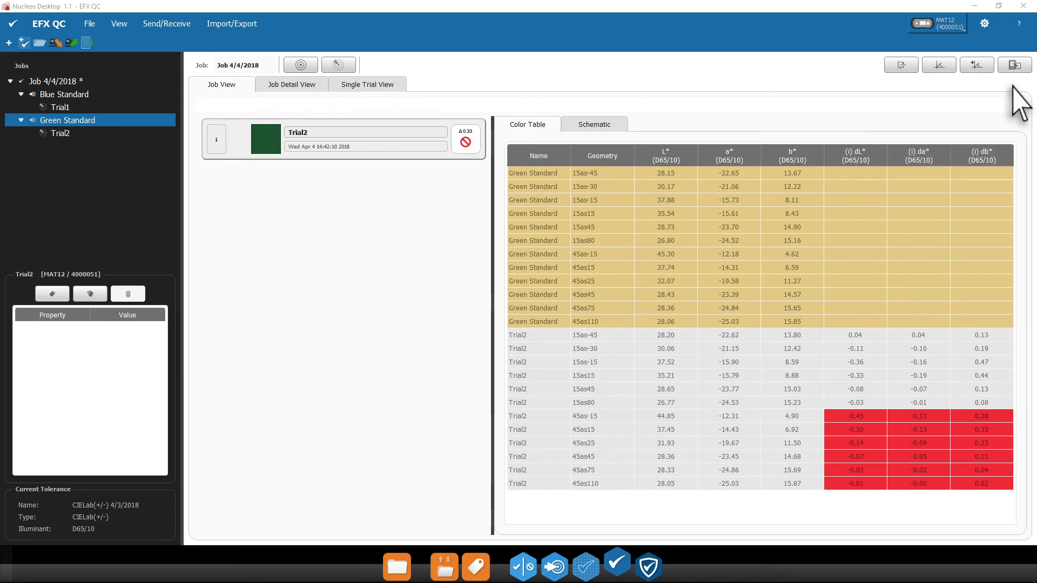
Step: Show the Job Detail View and check the Import/Export menu without exporting
click(287, 87)
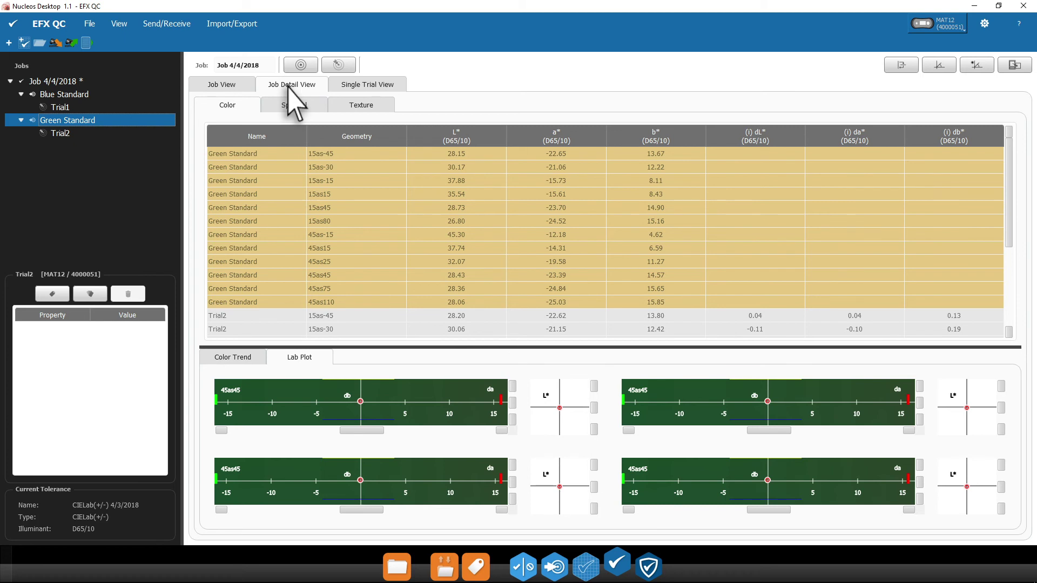
click(231, 24)
click(237, 42)
Step: Compare Trial1 against Blue Standard in the Single Trial View
click(362, 87)
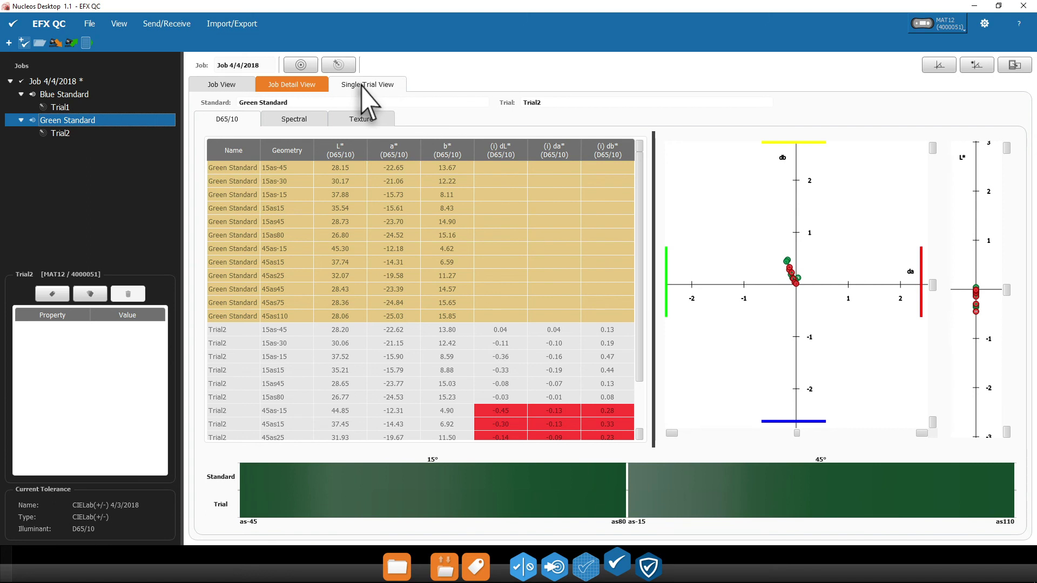
click(59, 109)
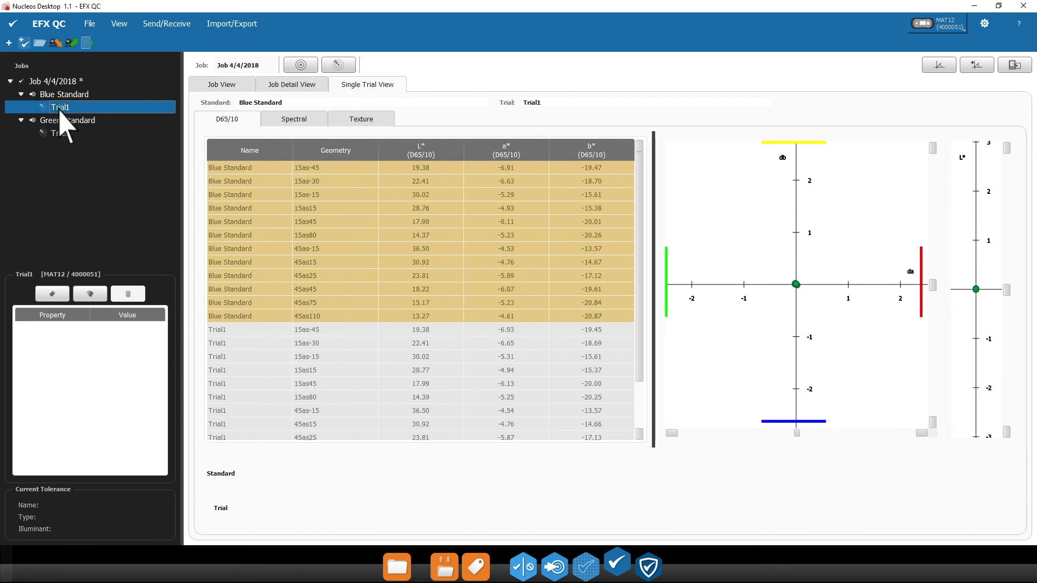